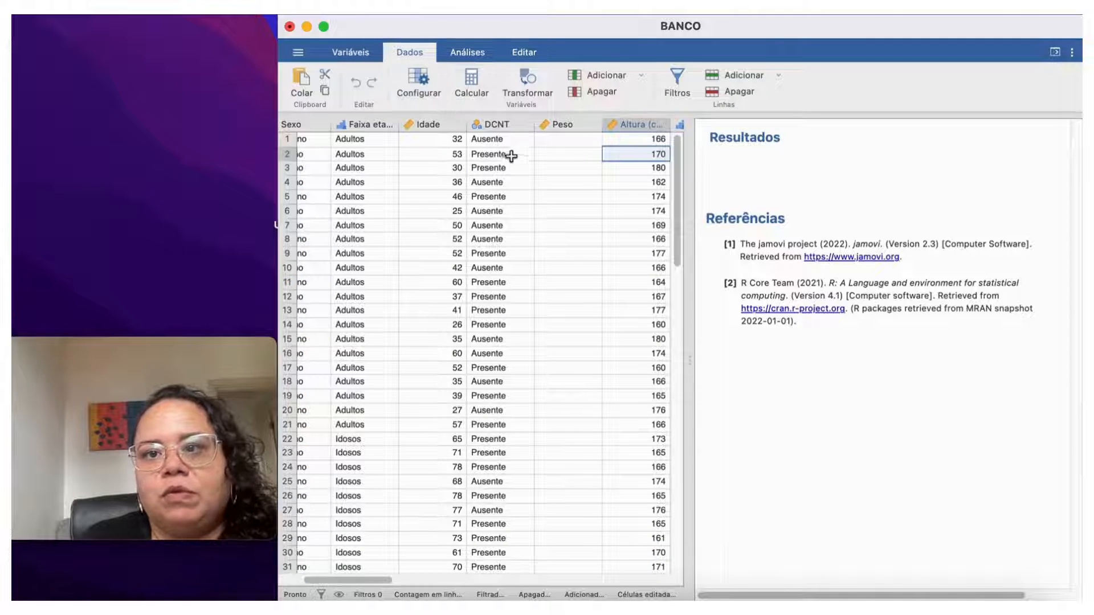
# Step: Start a new Estatística Descritiva analysis on the BANCO dataset
pyautogui.click(473, 54)
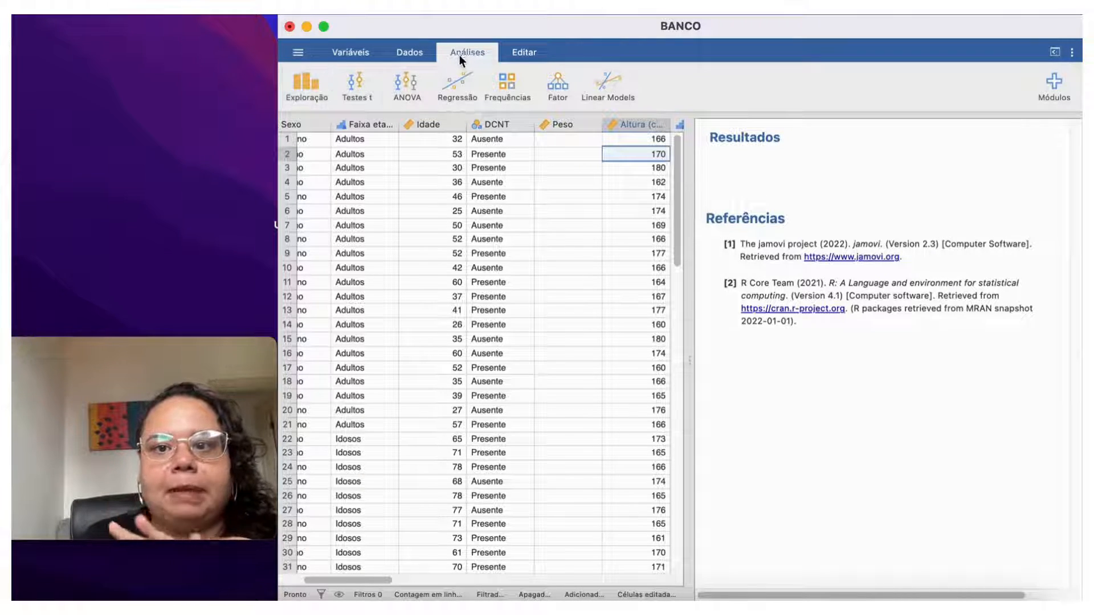
pyautogui.click(309, 91)
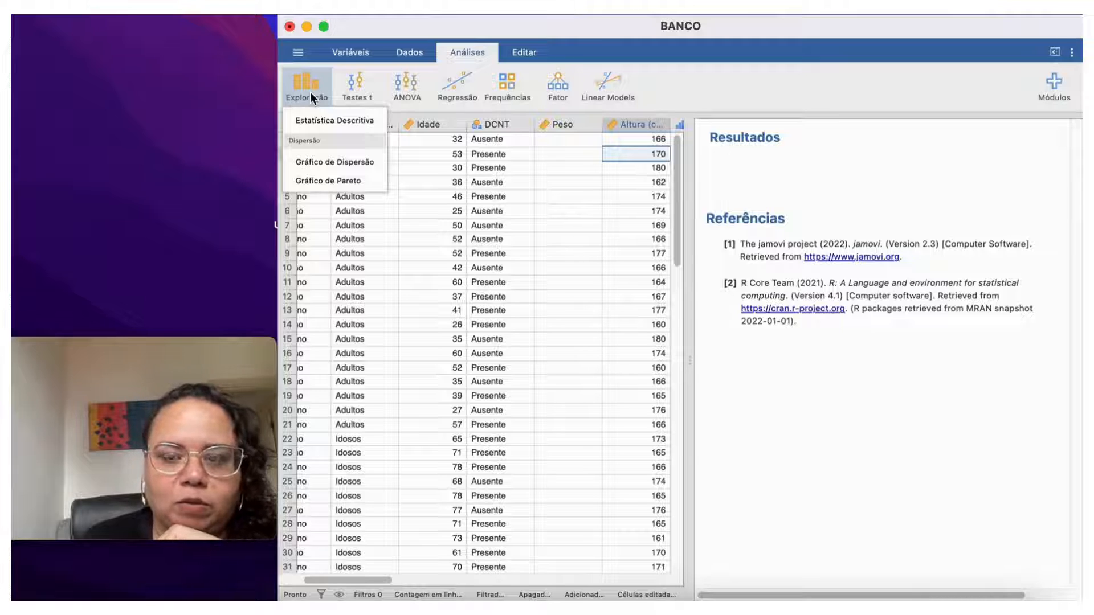
pyautogui.click(328, 122)
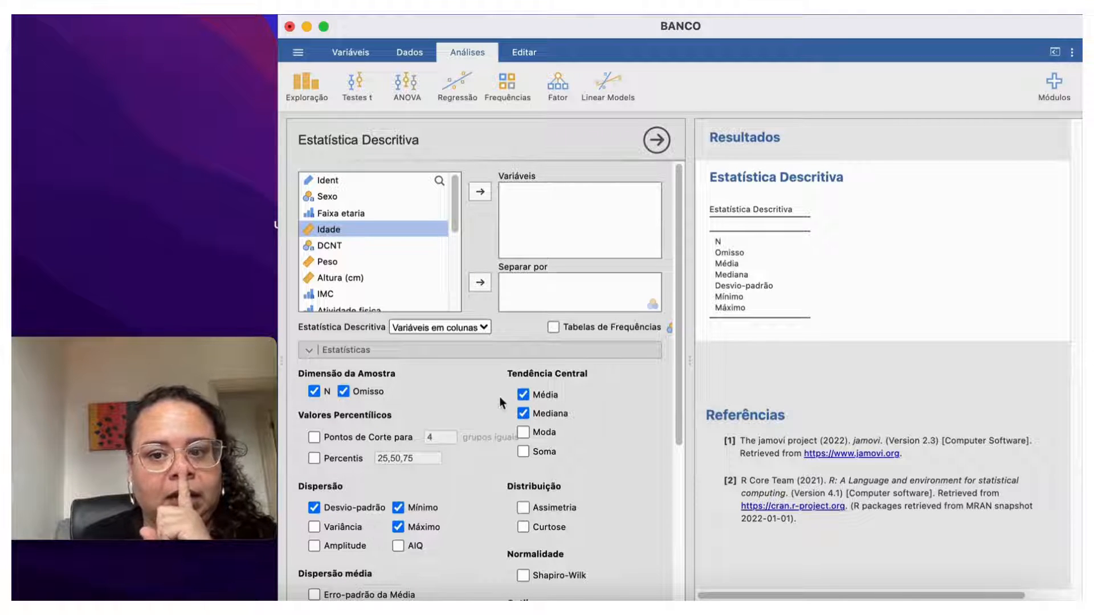
# Step: Turn off Média, Mediana, Omisso, Máximo, Mínimo and Desvio-padrão so that N is the only statistic kept
pyautogui.click(524, 395)
pyautogui.click(524, 413)
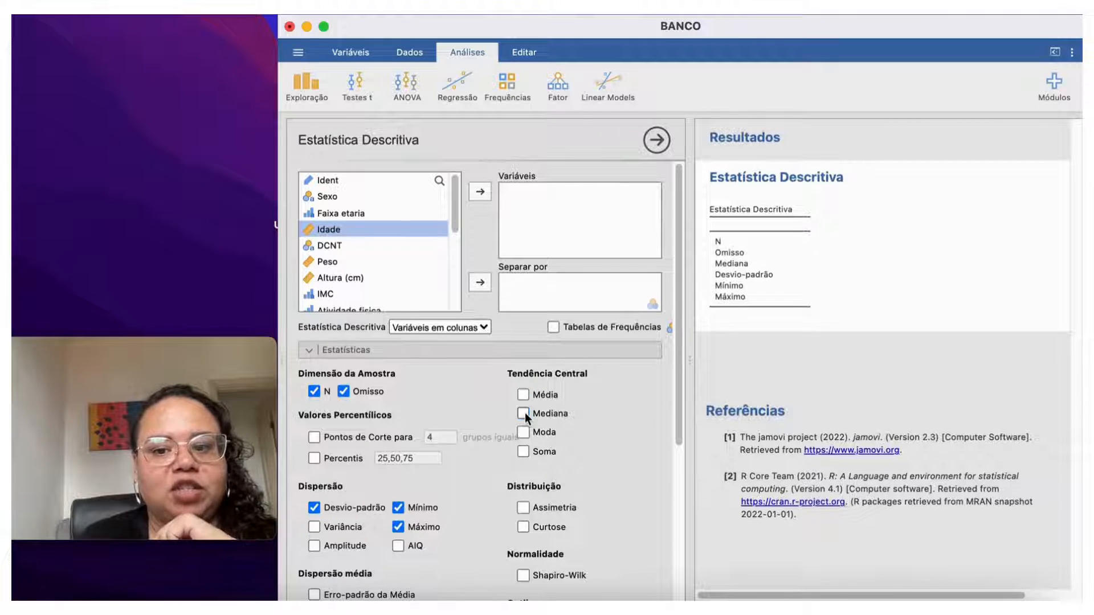
pyautogui.click(343, 391)
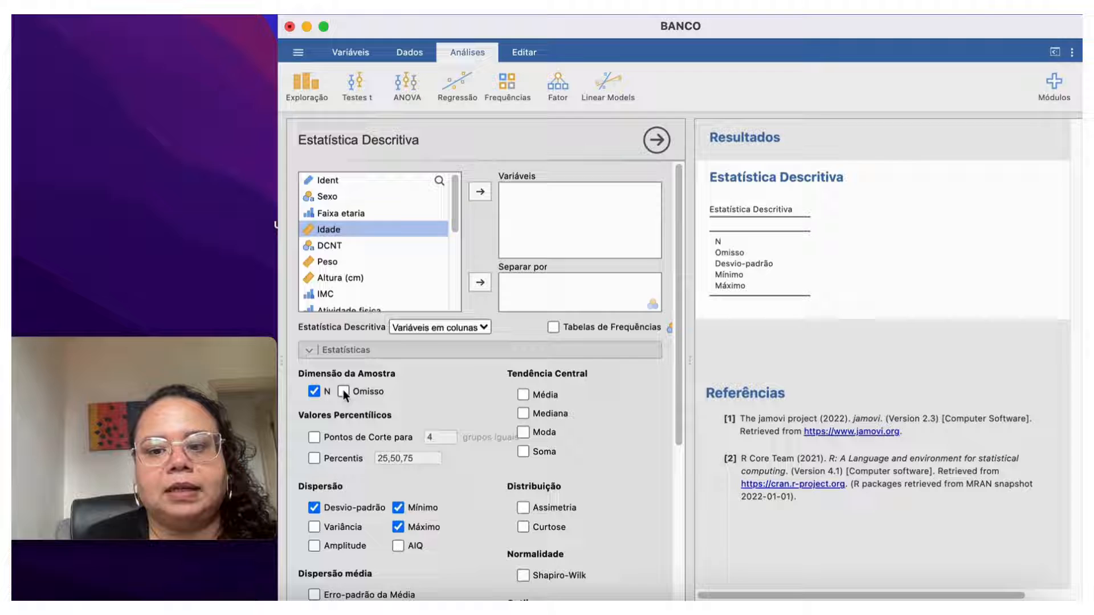
pyautogui.click(397, 526)
pyautogui.click(398, 507)
pyautogui.click(313, 507)
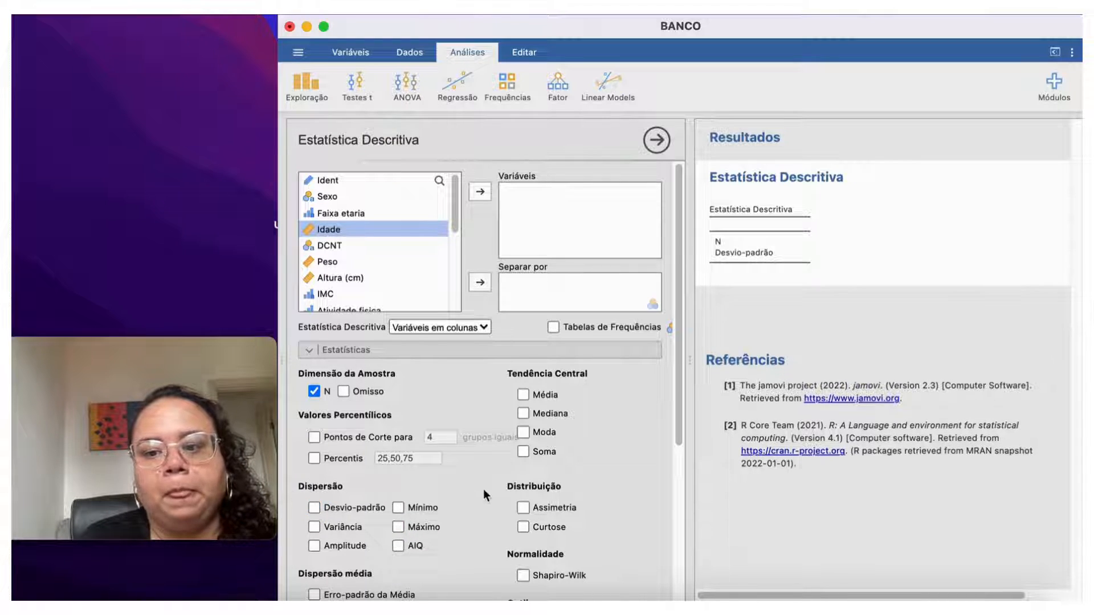
pyautogui.scroll(-5, 483, 494)
pyautogui.scroll(5, 483, 495)
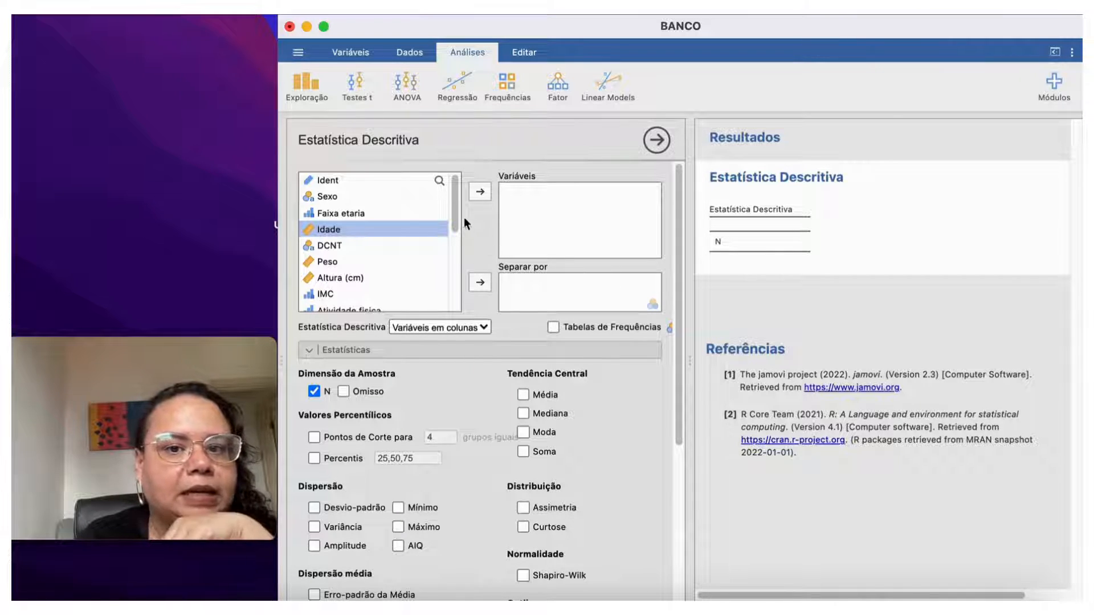
# Step: Add the nominal variables Sexo and DCNT to the analysis and enable its frequency tables
pyautogui.click(330, 181)
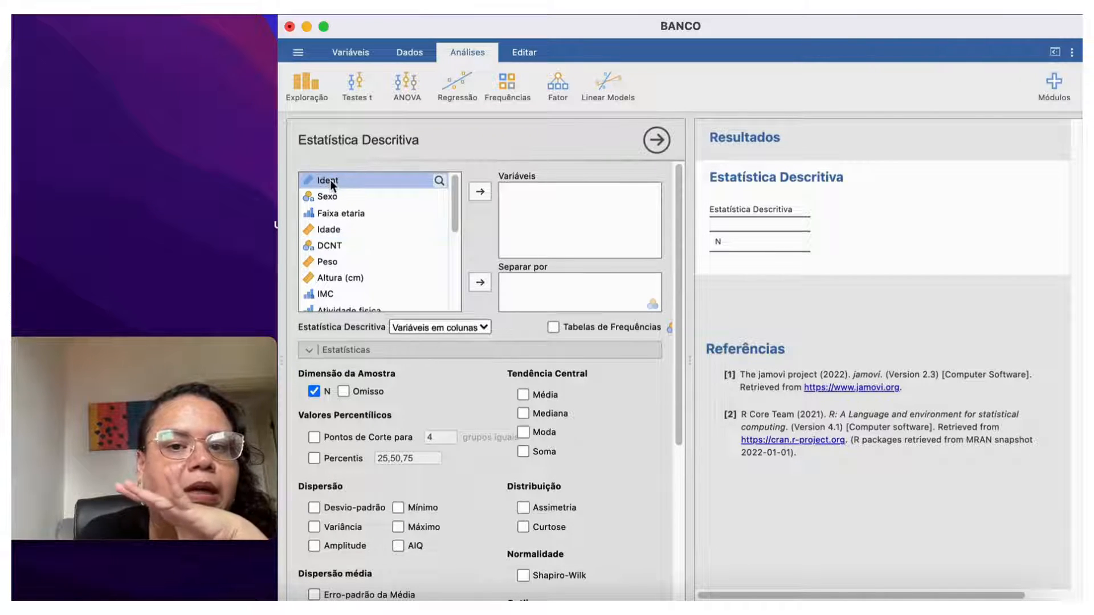
pyautogui.click(330, 197)
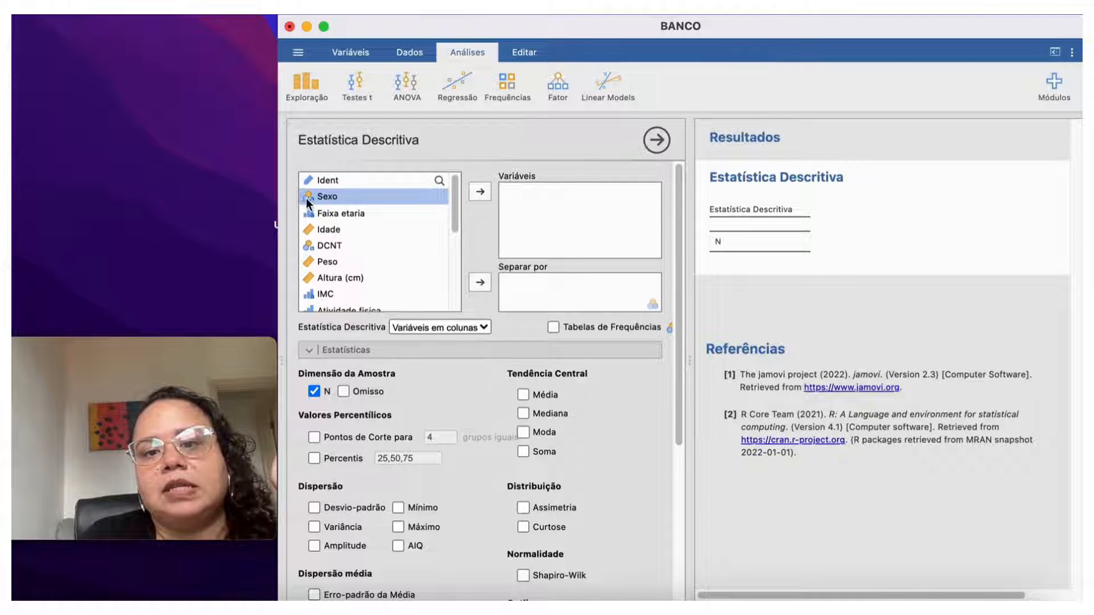
pyautogui.click(337, 216)
pyautogui.click(339, 198)
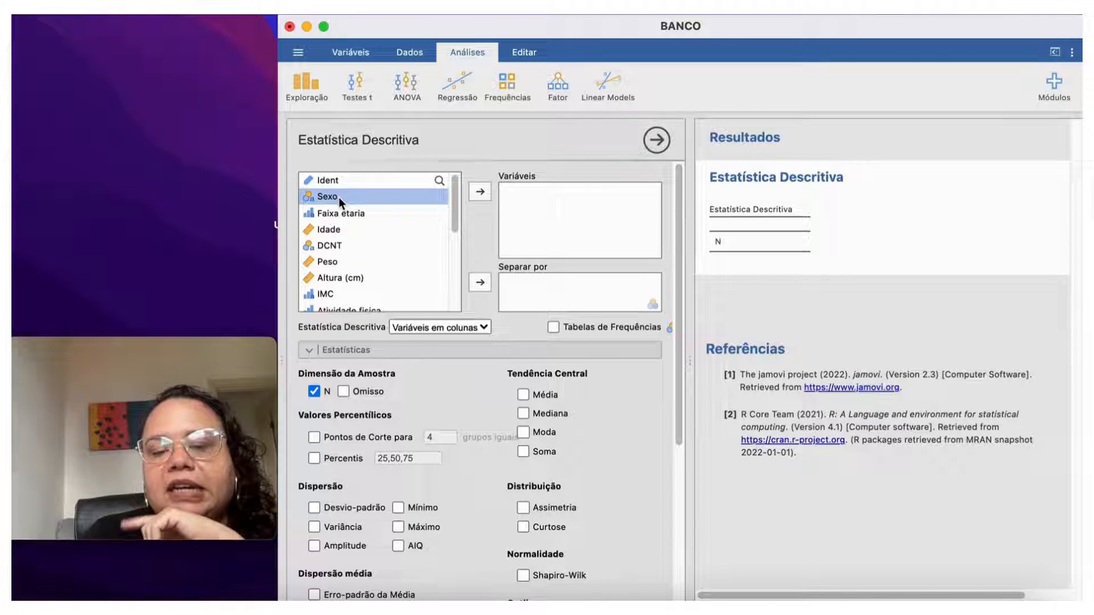
pyautogui.click(480, 194)
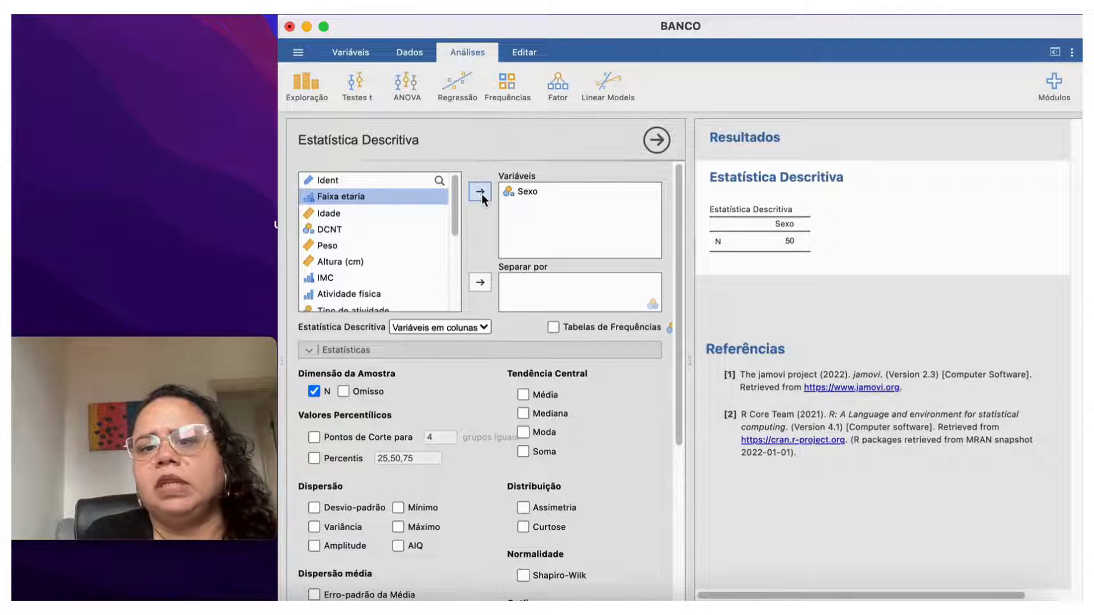
pyautogui.click(330, 230)
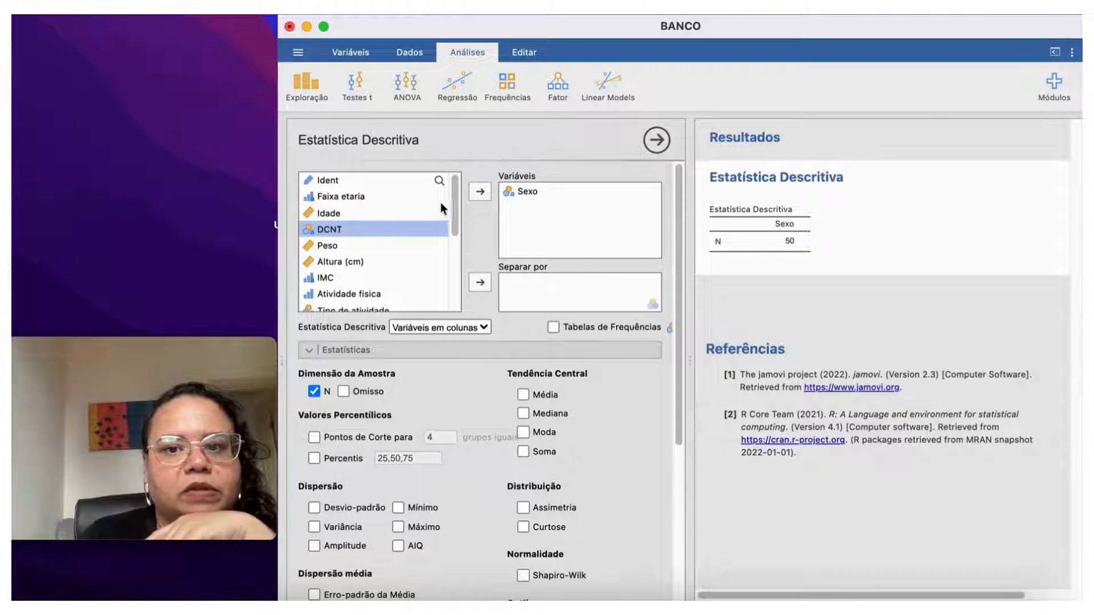
pyautogui.click(480, 192)
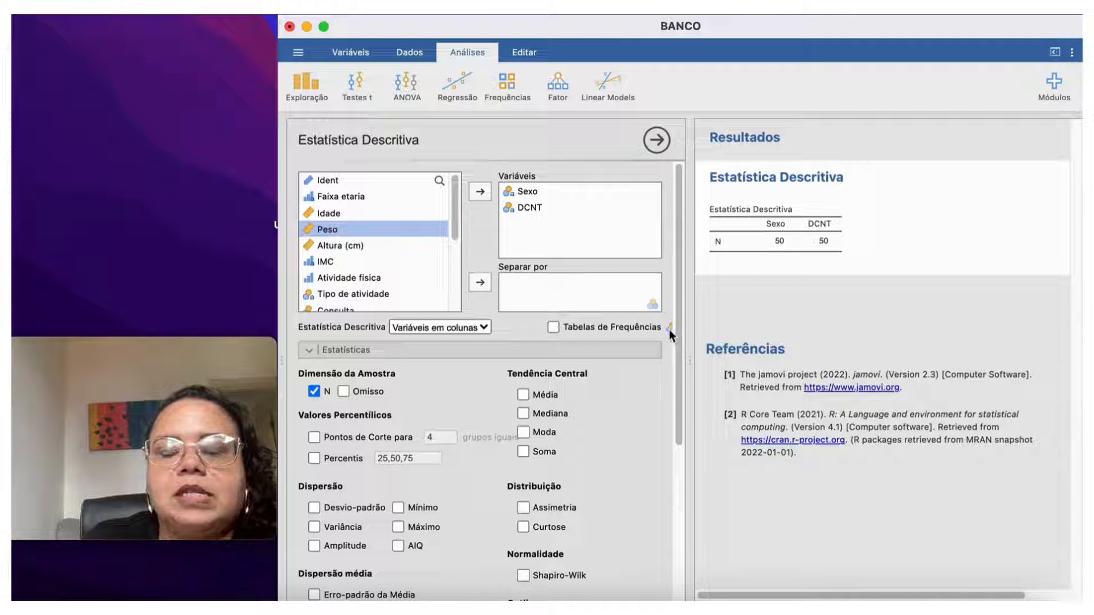
pyautogui.click(554, 328)
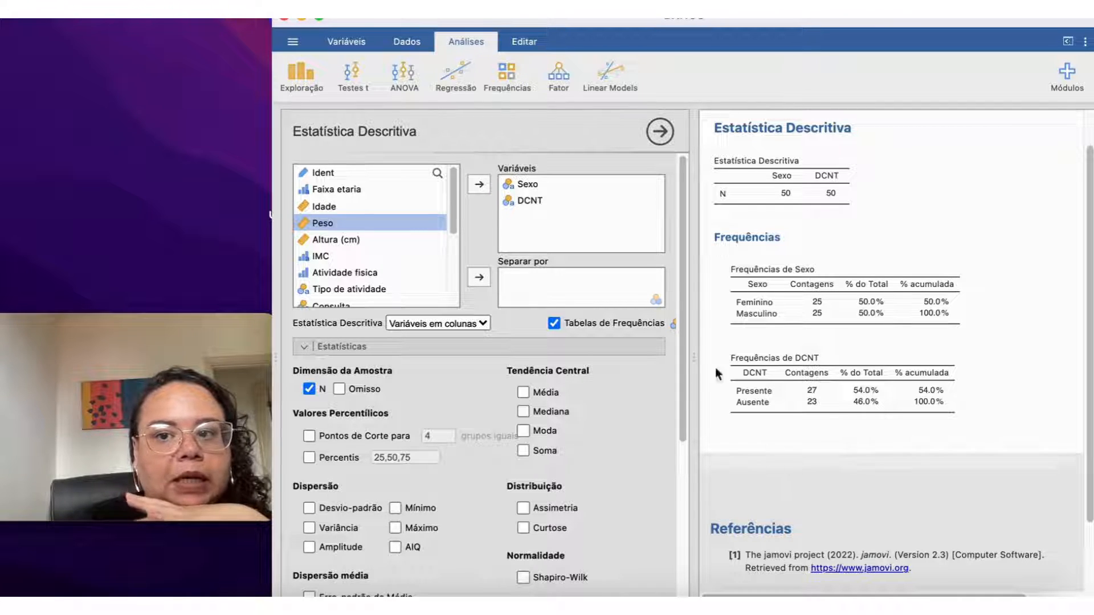
# Step: Close the finished analysis options and create a second, separate Estatística Descritiva analysis
pyautogui.click(655, 133)
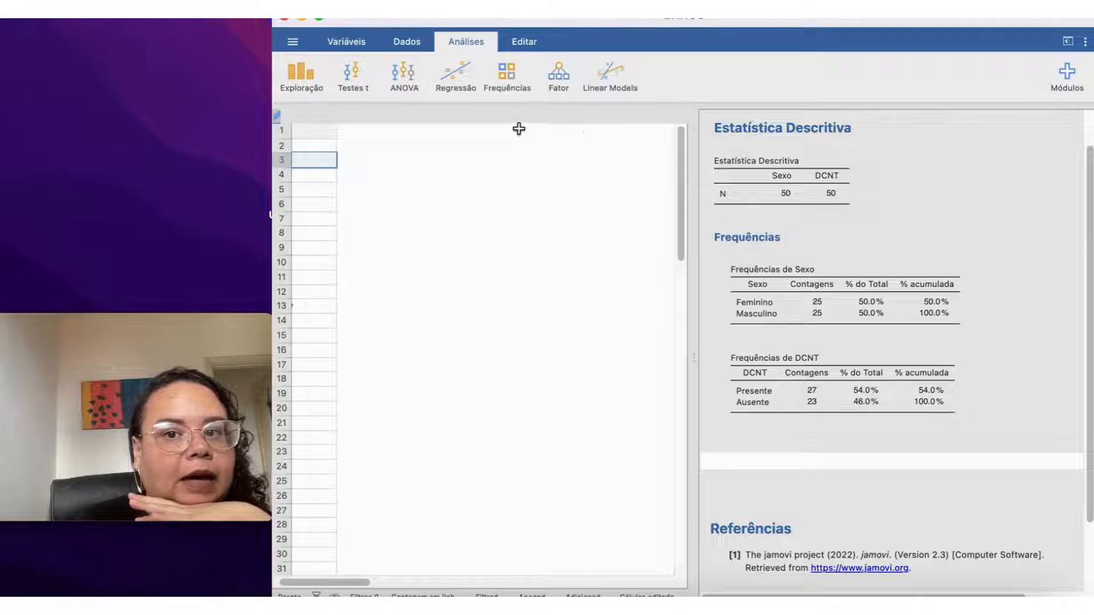
pyautogui.click(291, 71)
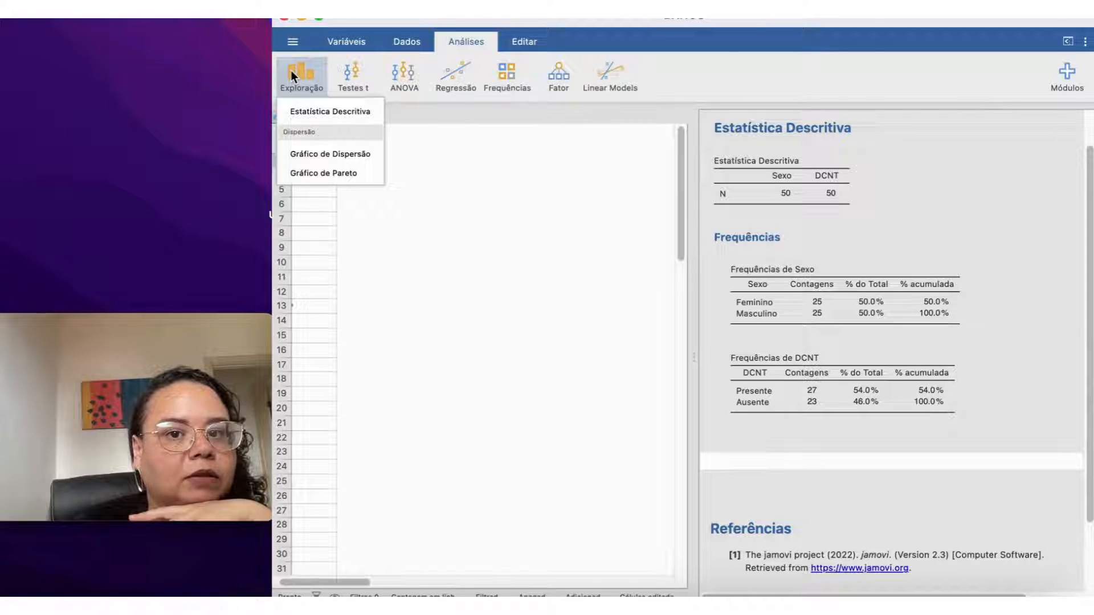
pyautogui.click(321, 113)
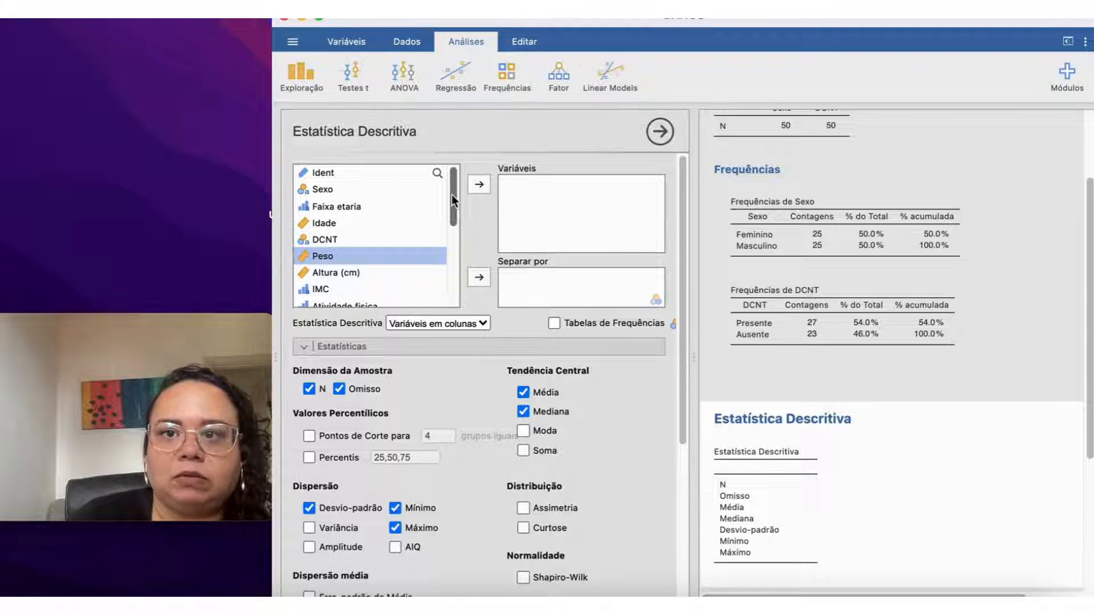
pyautogui.click(812, 279)
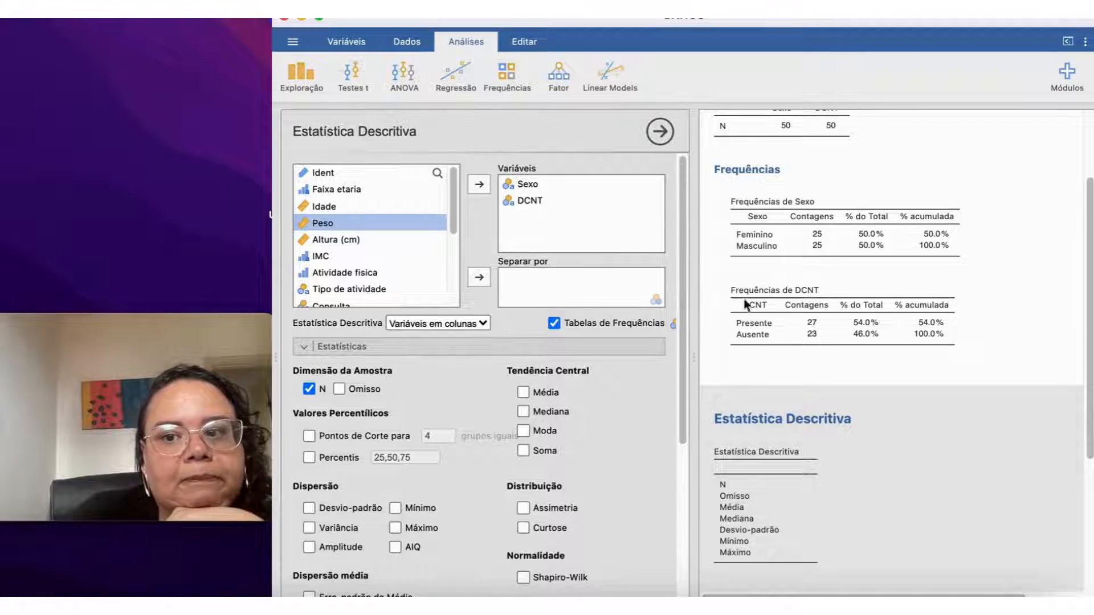
pyautogui.click(833, 463)
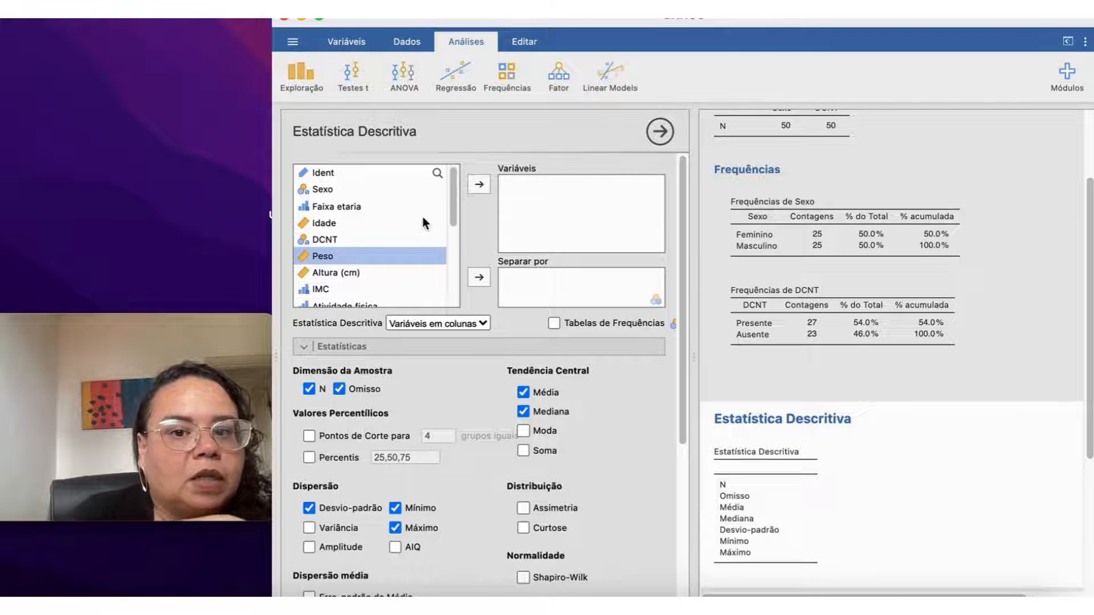
# Step: Set DCNT as the analysed variable in the second analysis and split it by Sexo
pyautogui.click(324, 240)
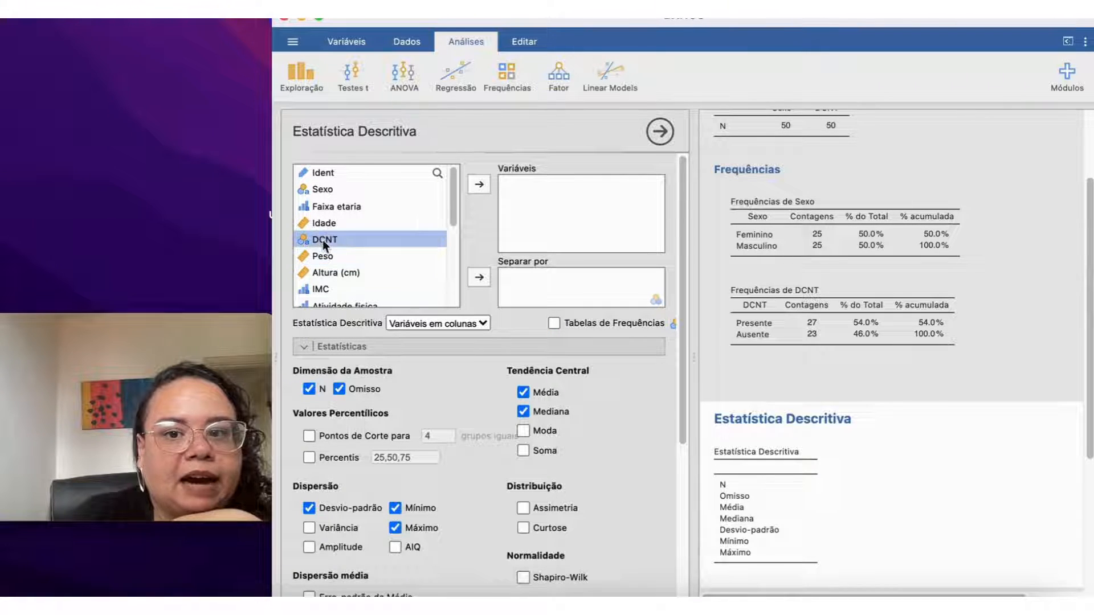
pyautogui.click(479, 185)
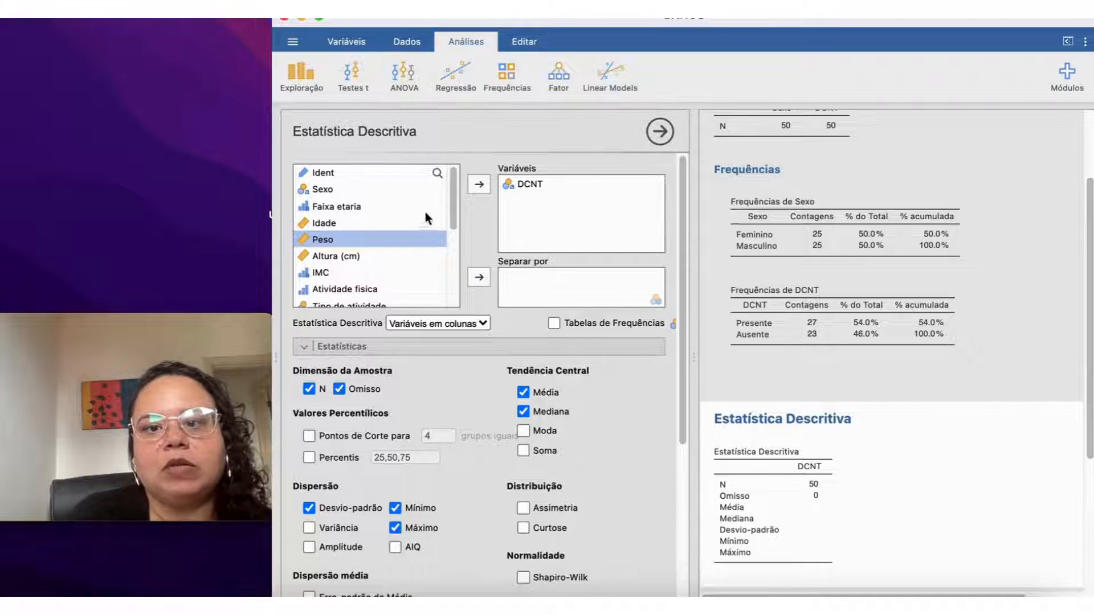
pyautogui.click(310, 193)
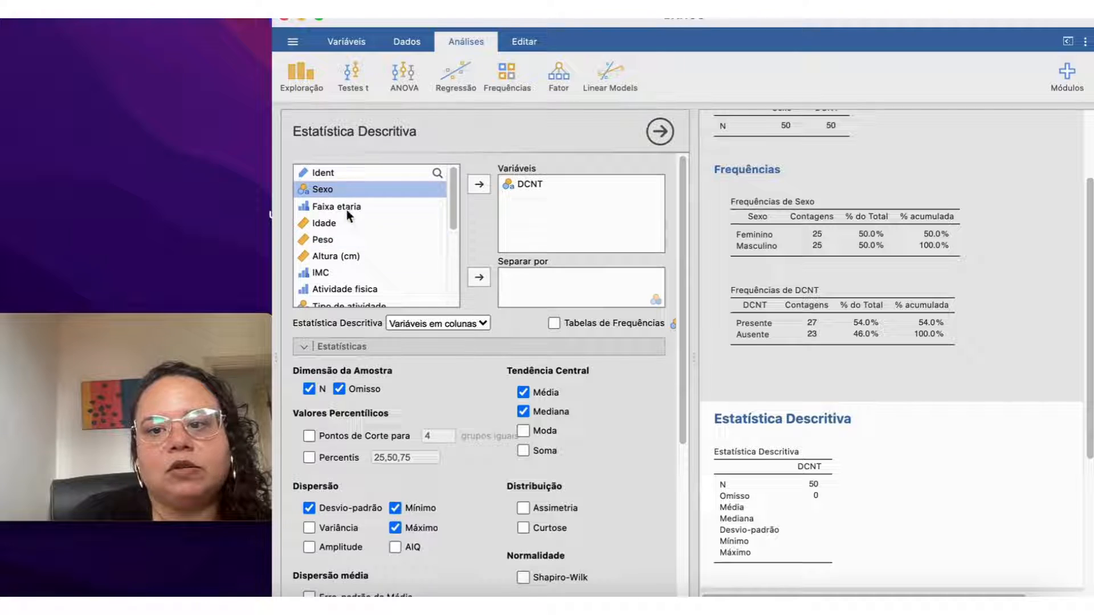
pyautogui.click(479, 278)
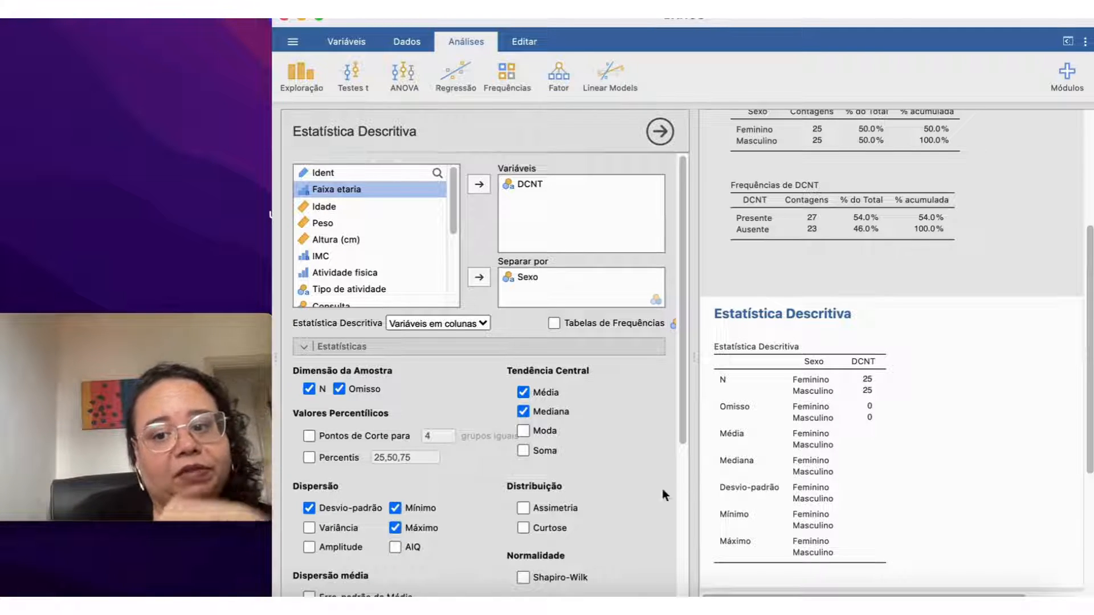
# Step: Reduce the second analysis's statistics to N only and enable the frequency tables for DCNT by Sexo
pyautogui.click(339, 389)
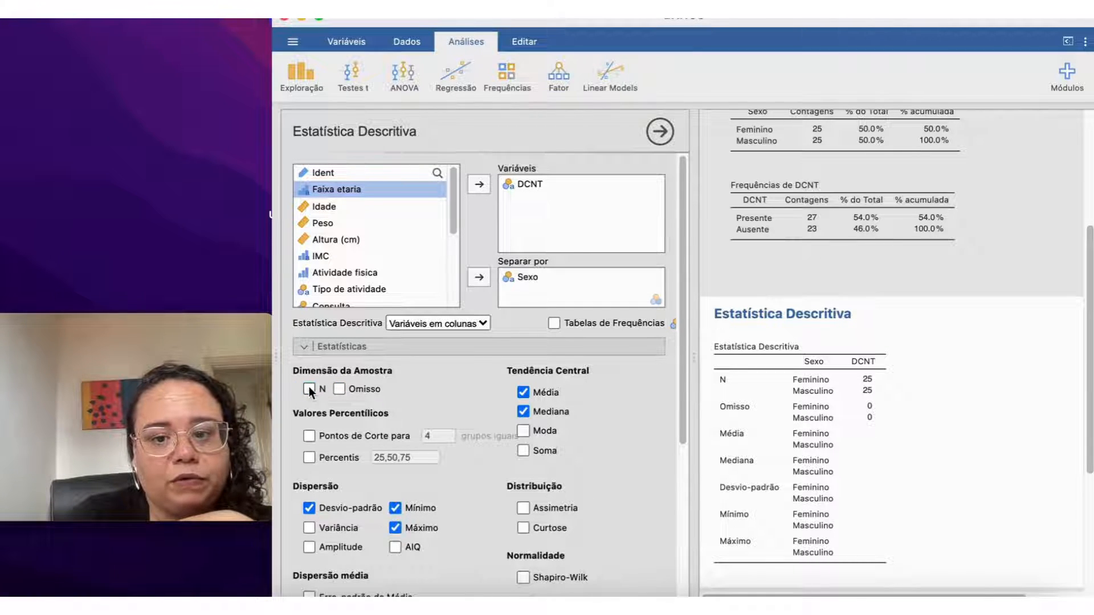
pyautogui.click(309, 390)
pyautogui.click(309, 390)
pyautogui.click(395, 528)
pyautogui.click(394, 508)
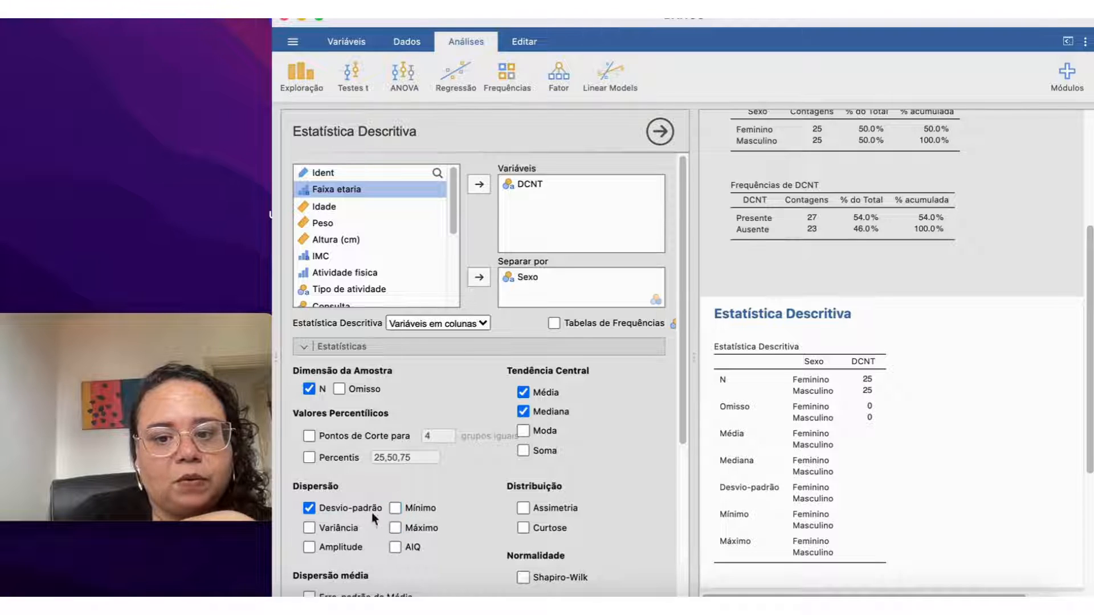
pyautogui.click(309, 508)
pyautogui.click(523, 411)
pyautogui.click(523, 393)
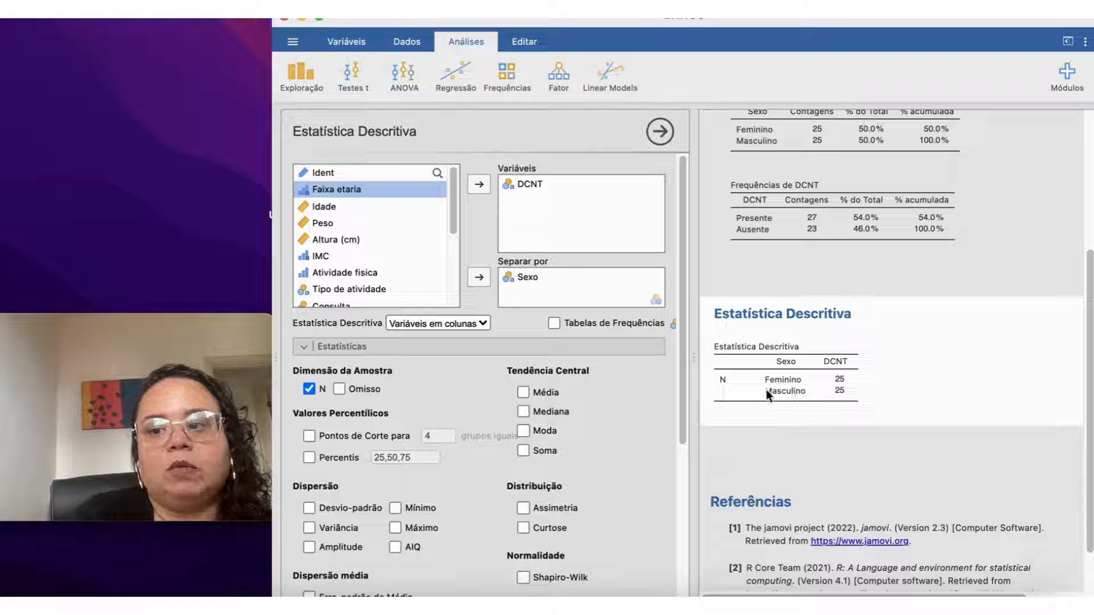
pyautogui.click(553, 324)
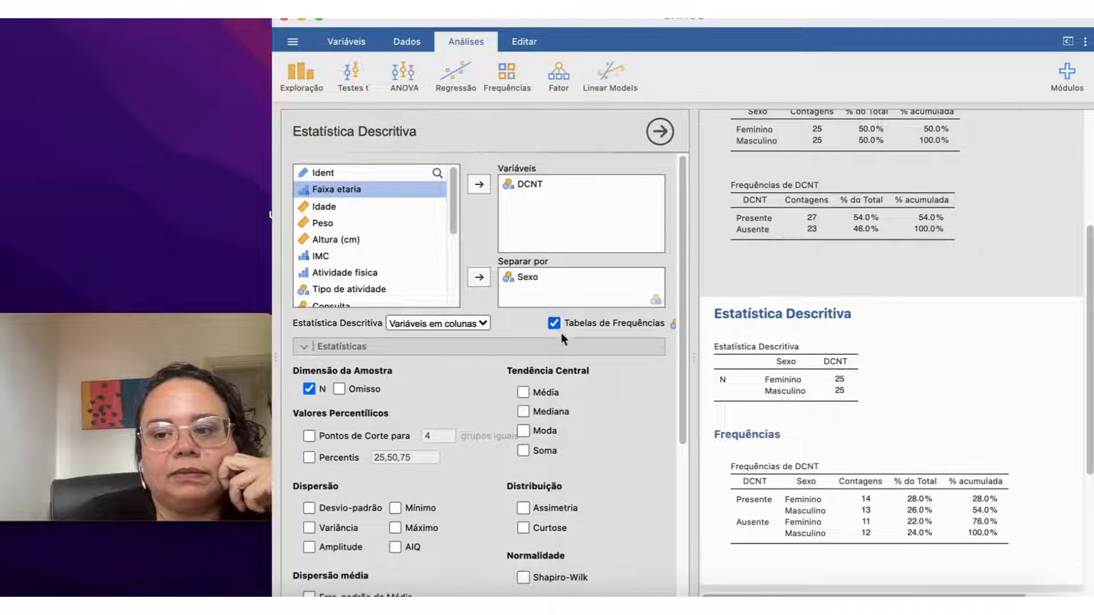
pyautogui.scroll(-3, 789, 512)
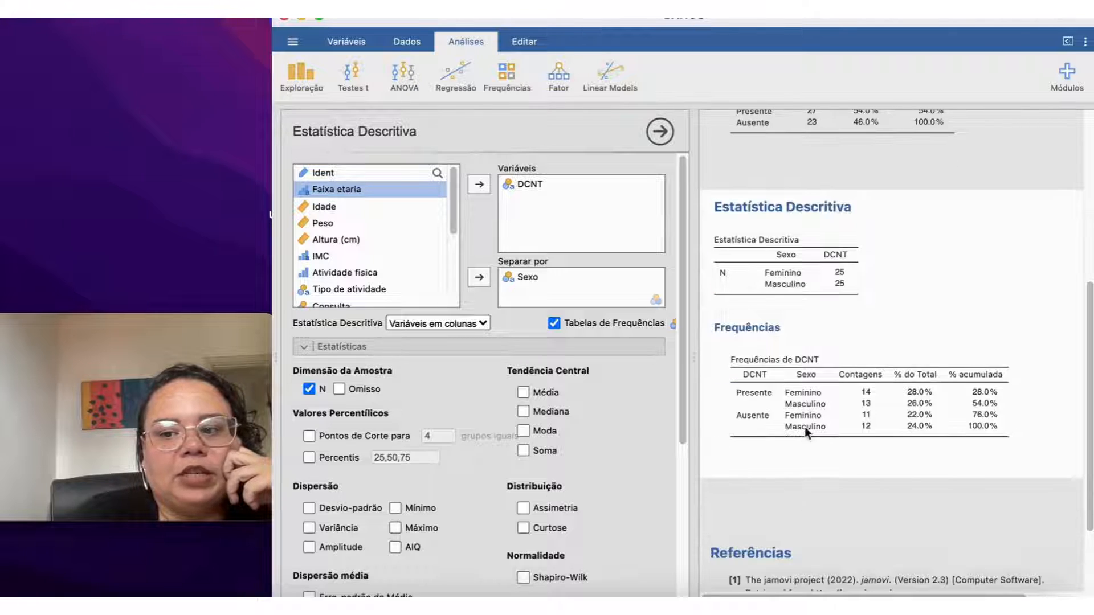